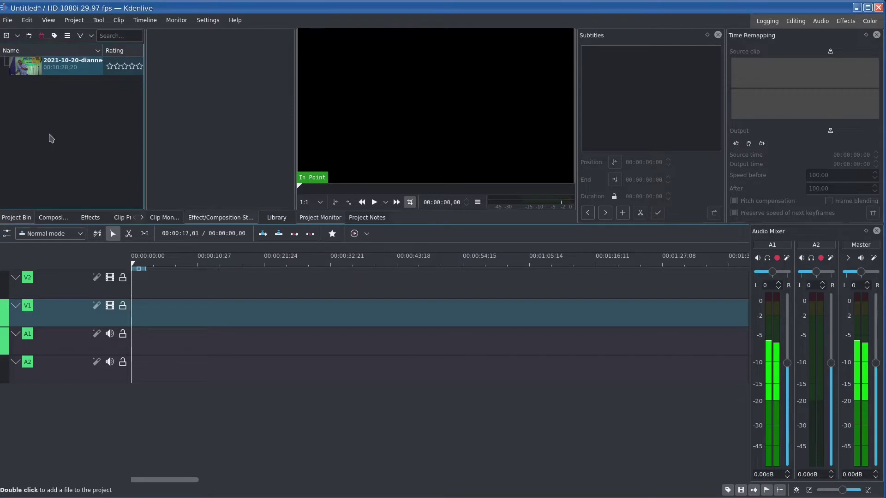
Drop the comedy clip at the start of V1/A1, then stack a second copy on V2/A2.
{"action": "left_click_drag", "start_coordinate": [69, 64], "coordinate": [132, 323]}
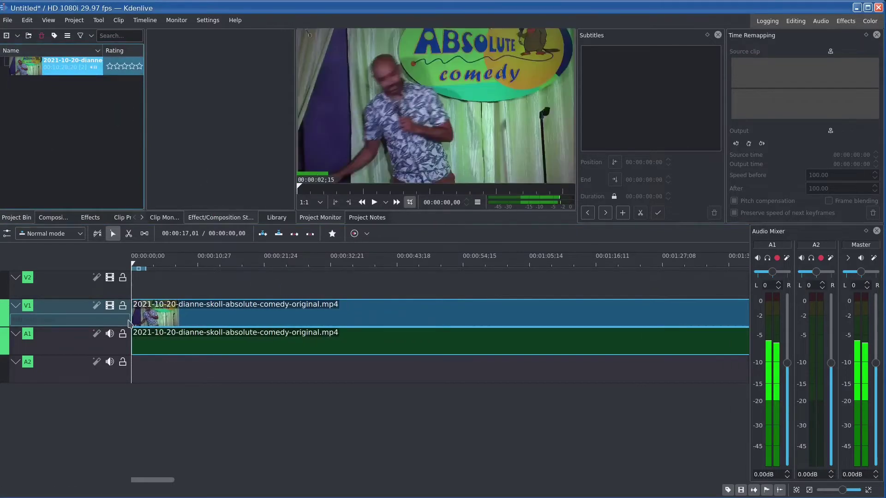
{"action": "left_click", "coordinate": [419, 265]}
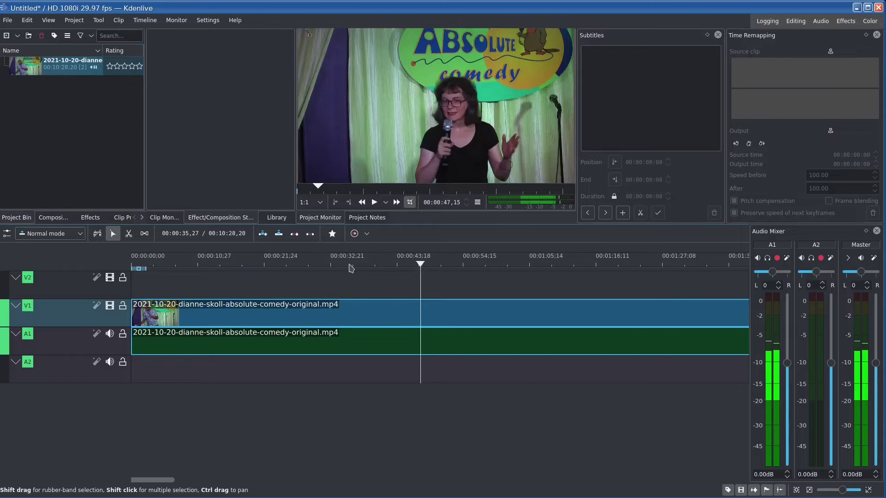
{"action": "left_click", "coordinate": [29, 69]}
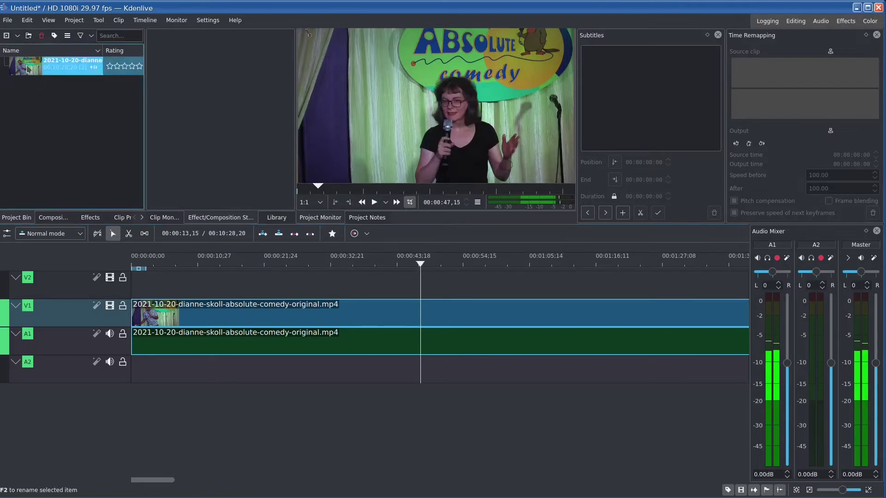
{"action": "left_click_drag", "start_coordinate": [29, 69], "coordinate": [133, 292]}
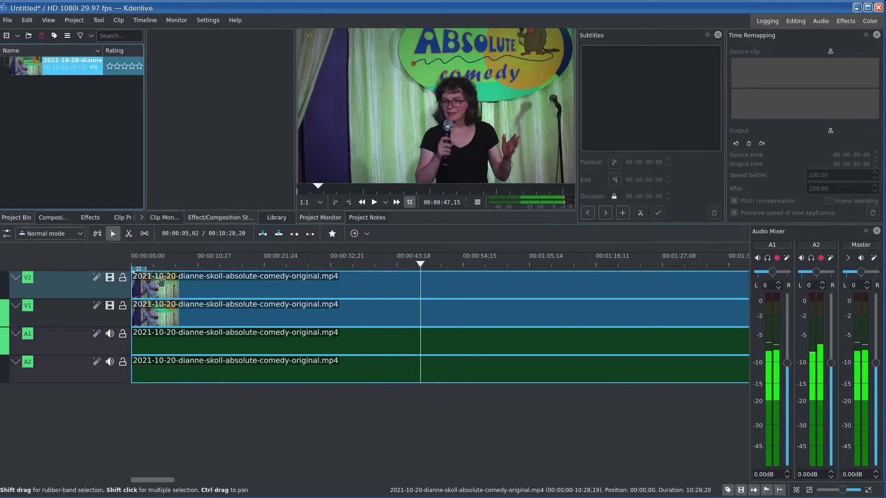
Ungroup the top copy's video and audio, then delete its duplicate audio clip on A2.
{"action": "left_click", "coordinate": [361, 285]}
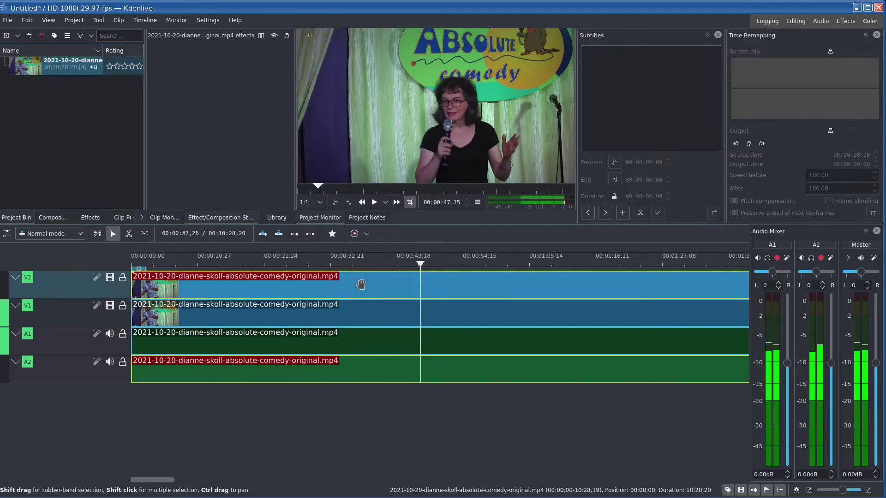
{"action": "right_click", "coordinate": [385, 372]}
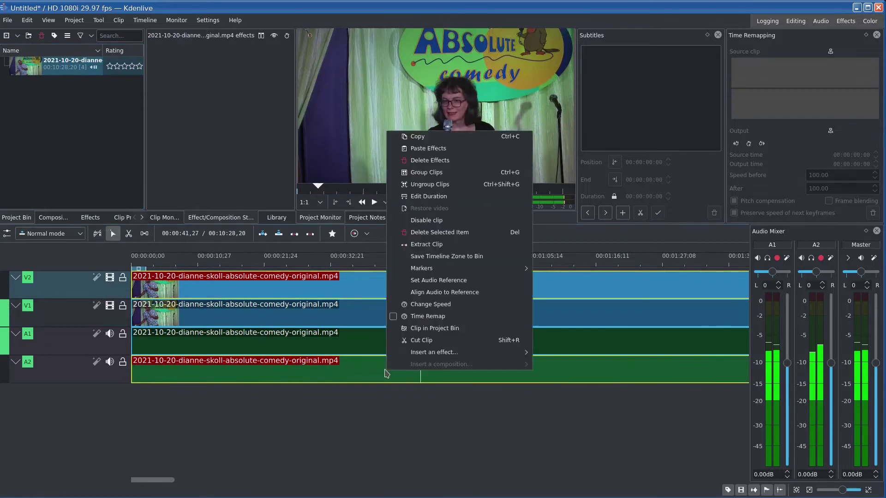
{"action": "left_click", "coordinate": [476, 184]}
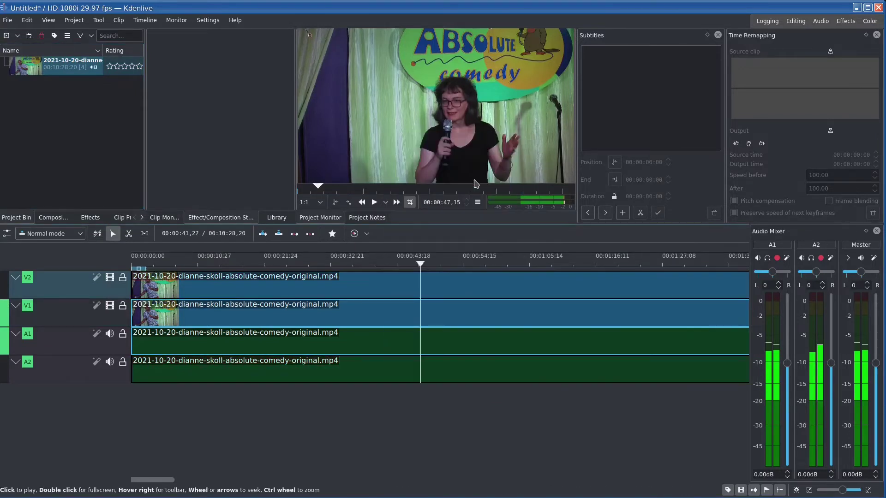
{"action": "left_click", "coordinate": [463, 372]}
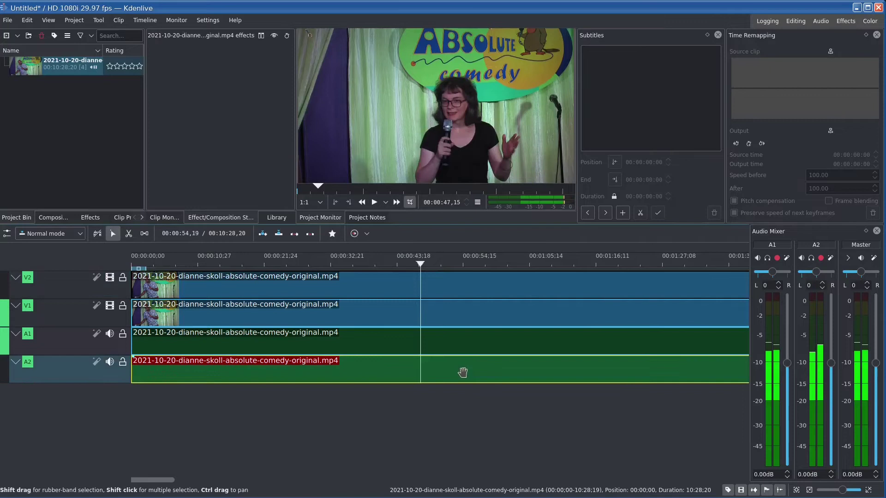
{"action": "key", "text": "Delete"}
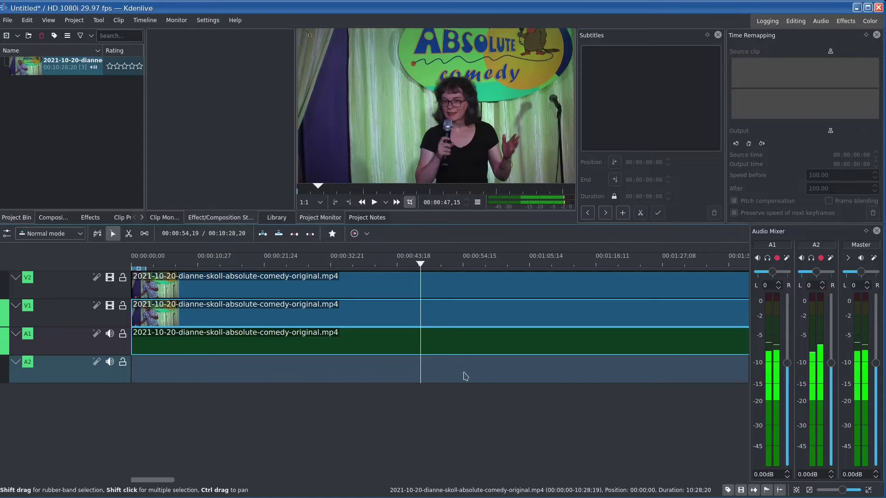
Zoom into the timeline start and nudge the V2 clip one frame to the right.
{"action": "left_click_drag", "start_coordinate": [419, 267], "coordinate": [133, 267]}
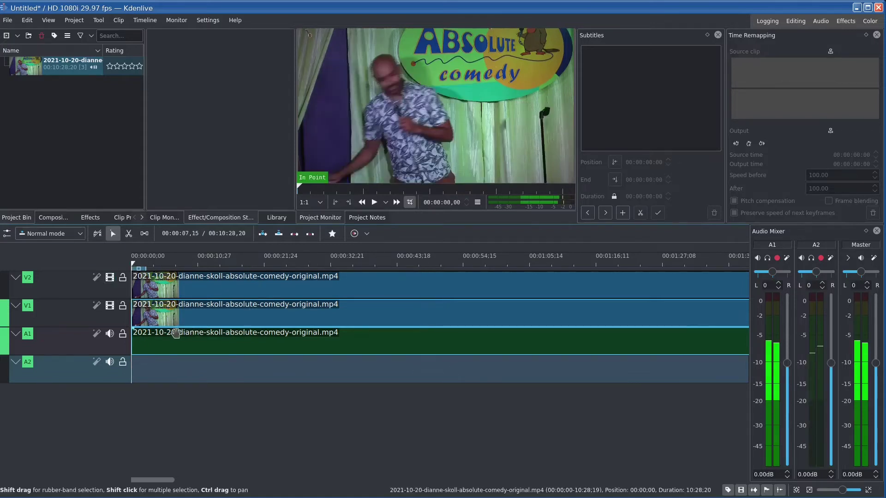
{"action": "scroll", "coordinate": [182, 335], "scroll_direction": "up", "scroll_amount": 3, "text": "ctrl"}
{"action": "scroll", "coordinate": [181, 338], "scroll_direction": "up", "scroll_amount": 6, "text": "ctrl"}
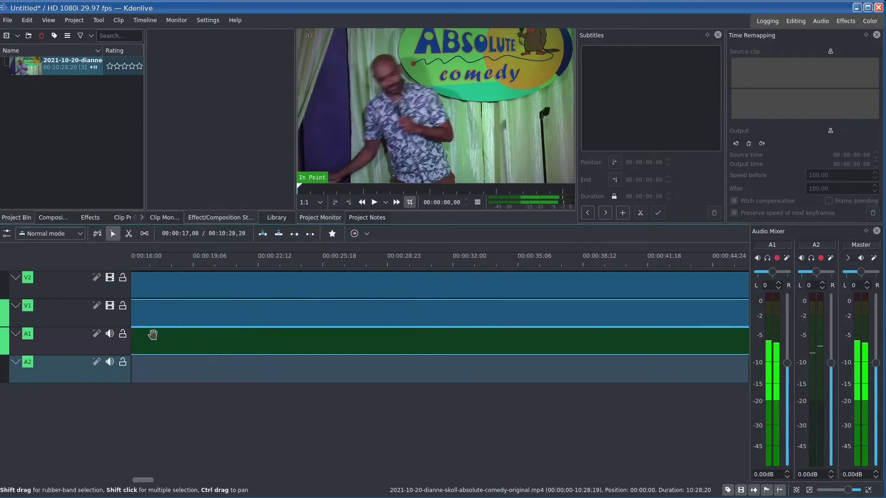
{"action": "left_click_drag", "start_coordinate": [152, 481], "coordinate": [118, 477]}
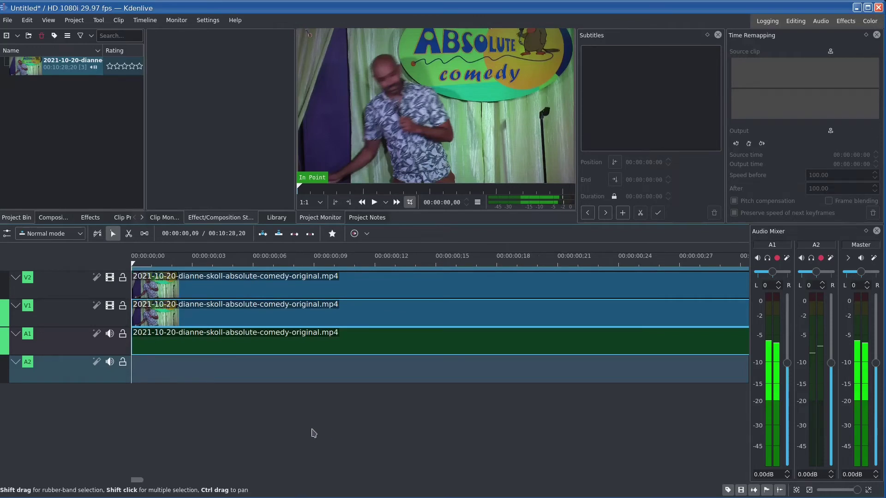
{"action": "left_click", "coordinate": [158, 288]}
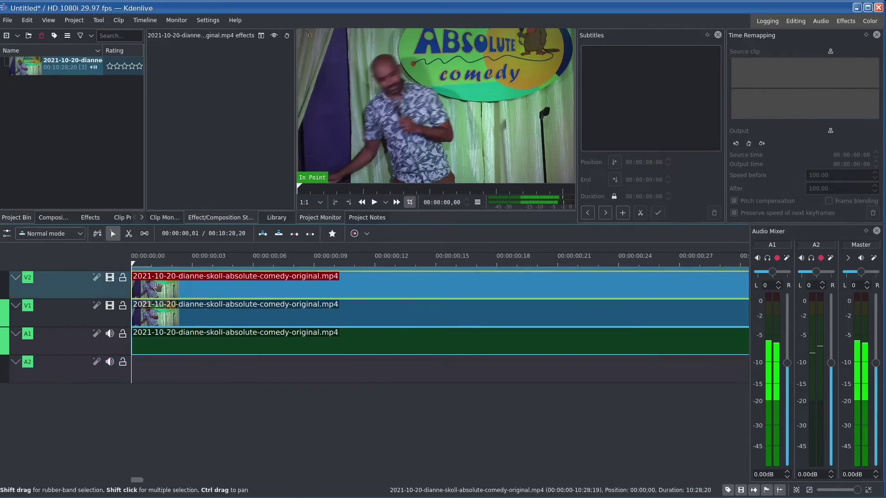
{"action": "left_click_drag", "start_coordinate": [158, 288], "coordinate": [176, 290]}
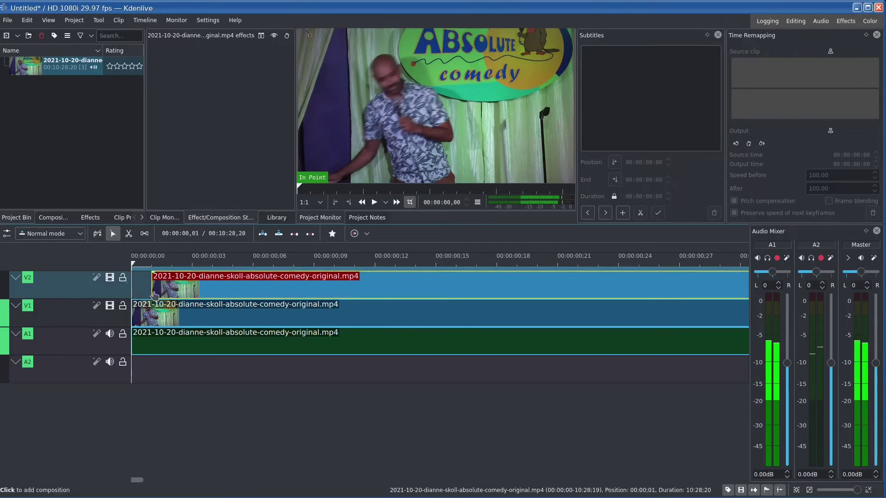
{"action": "left_click", "coordinate": [192, 260]}
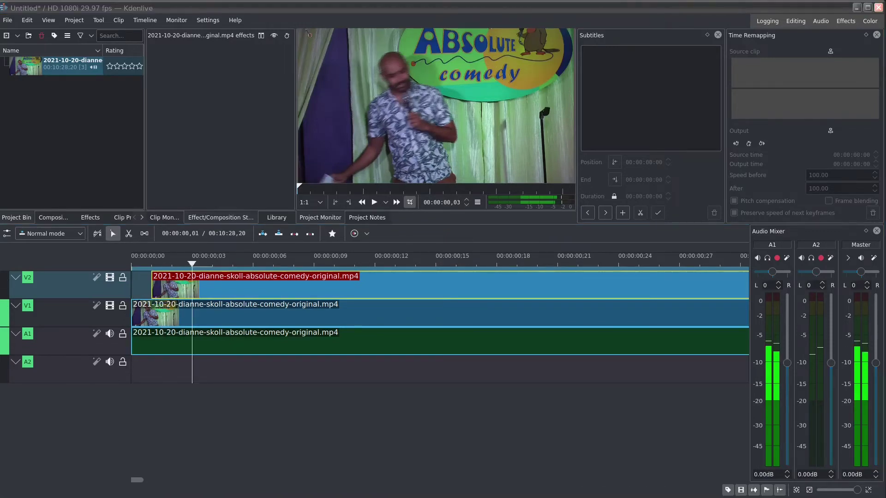
{"action": "left_click", "coordinate": [111, 280]}
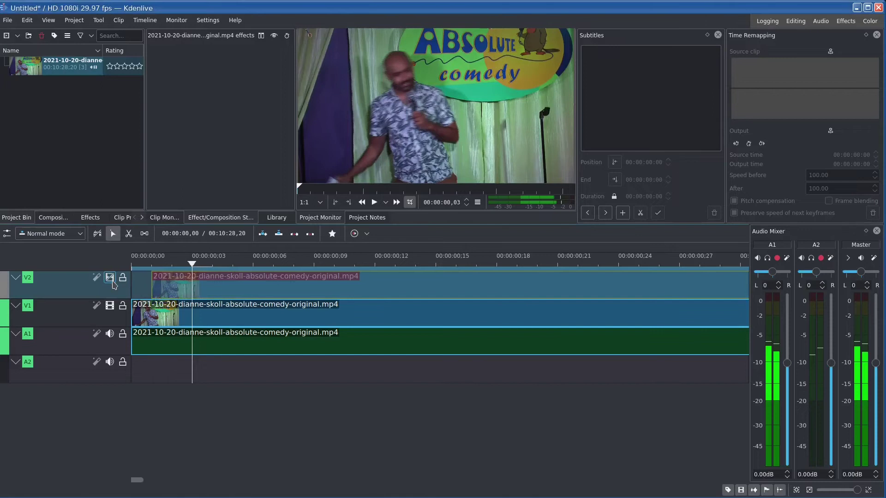
{"action": "left_click", "coordinate": [111, 278]}
{"action": "left_click", "coordinate": [111, 279]}
{"action": "left_click", "coordinate": [111, 279]}
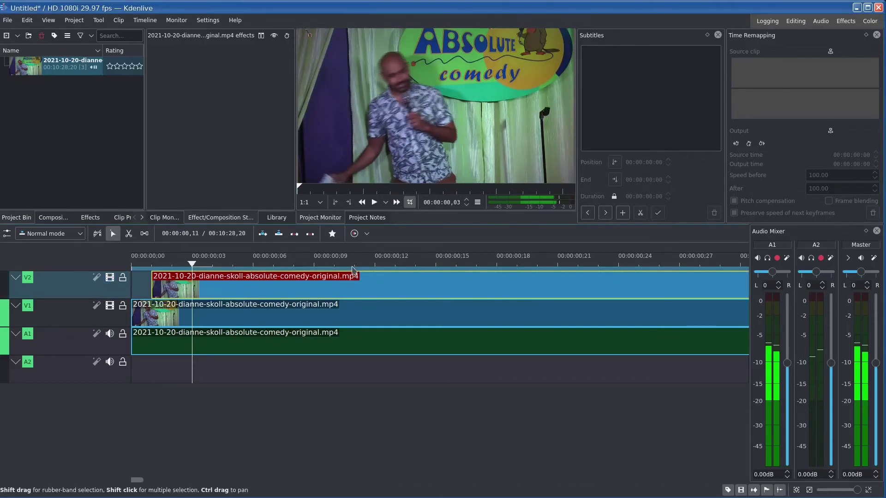
Set the Opacity in the V2 clip's Transform effect to 50%.
{"action": "right_click", "coordinate": [258, 290]}
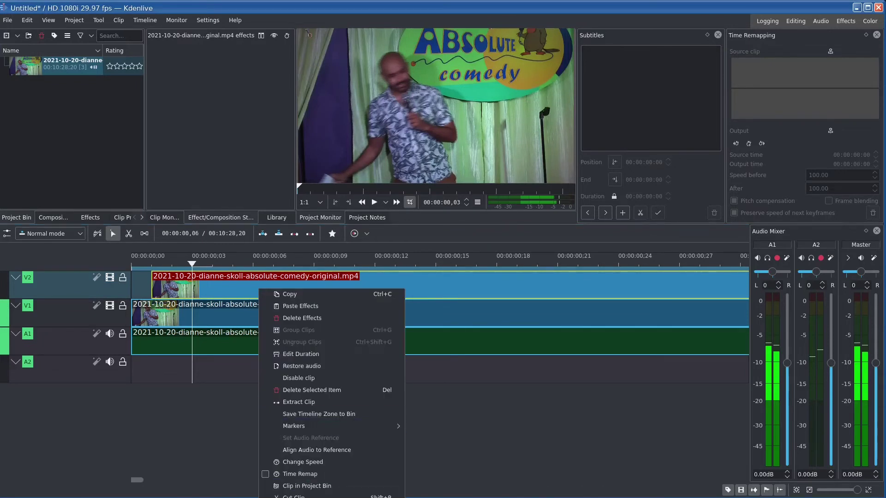
{"action": "key", "text": "Escape"}
{"action": "left_click", "coordinate": [304, 294]}
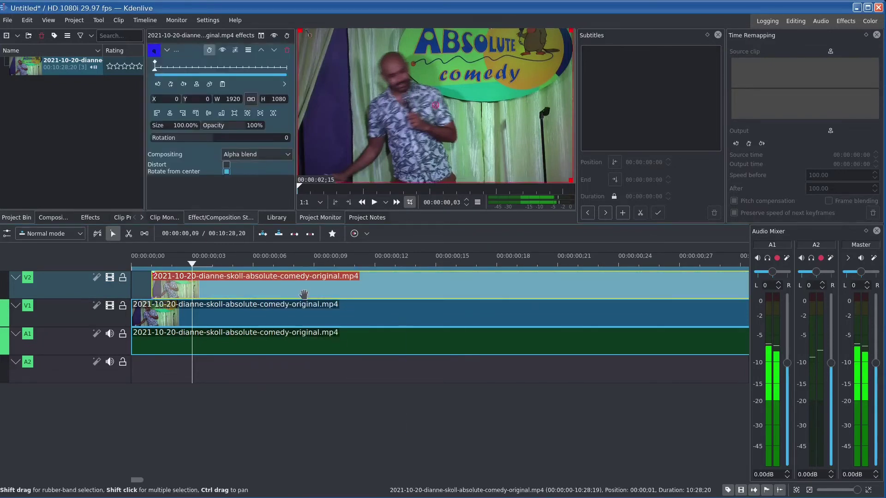
{"action": "left_click", "coordinate": [251, 123]}
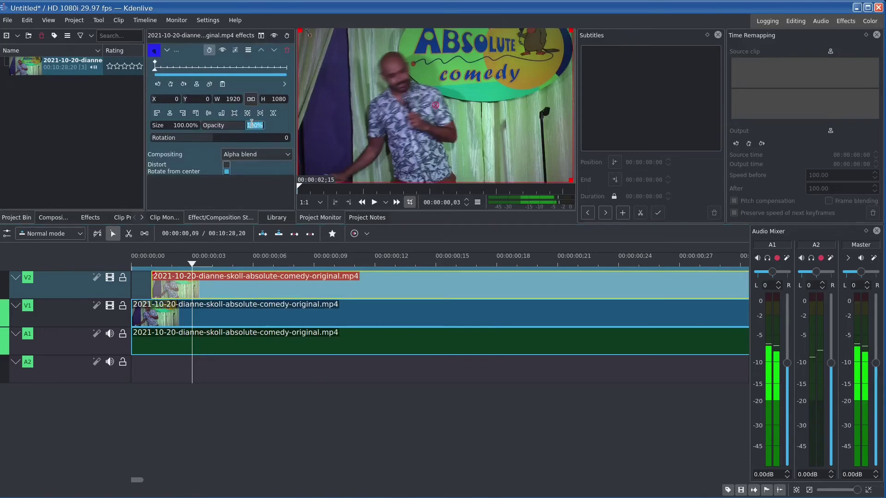
{"action": "type", "text": "50"}
{"action": "key", "text": "Return"}
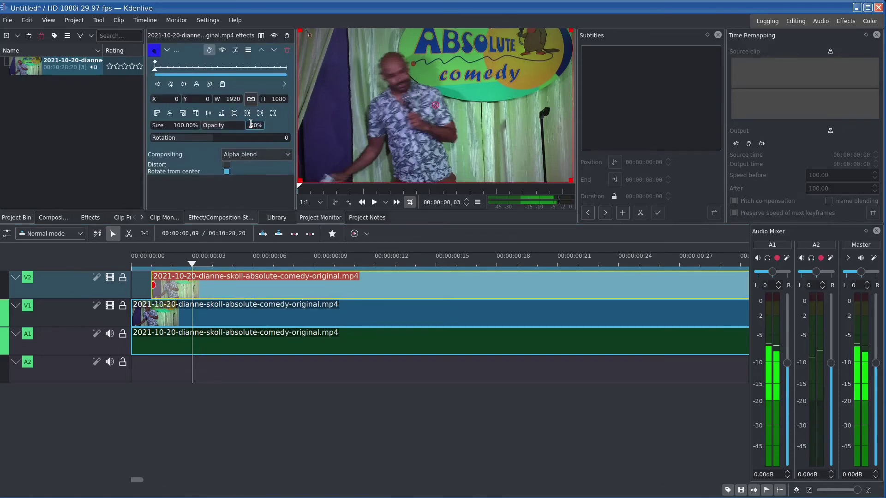
{"action": "left_click", "coordinate": [496, 263]}
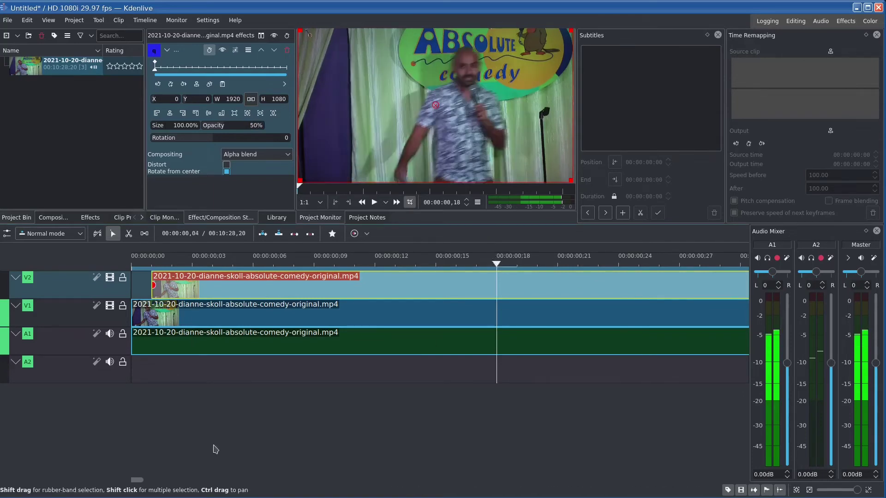
{"action": "scroll", "coordinate": [406, 332], "scroll_direction": "down", "scroll_amount": 5}
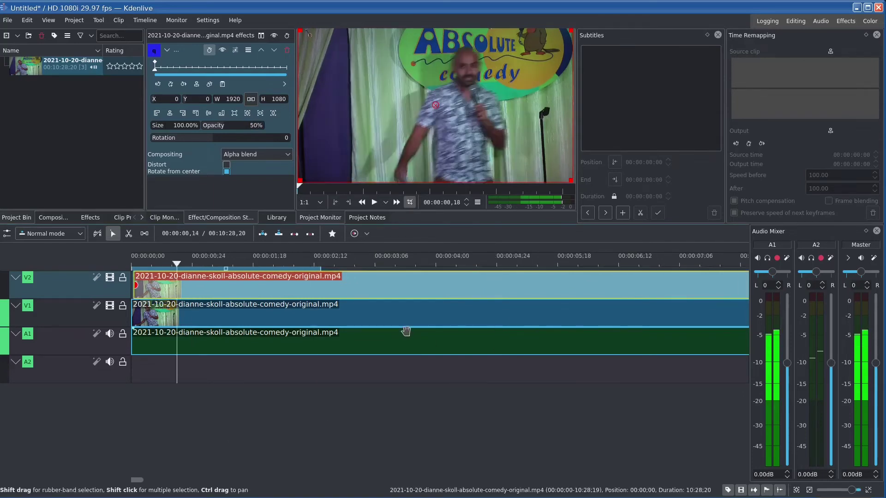
{"action": "left_click", "coordinate": [439, 262]}
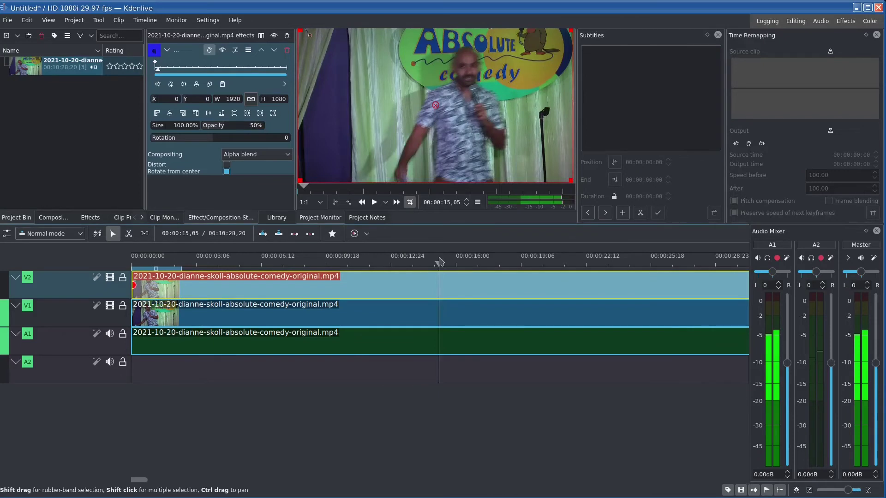
{"action": "left_click", "coordinate": [494, 269]}
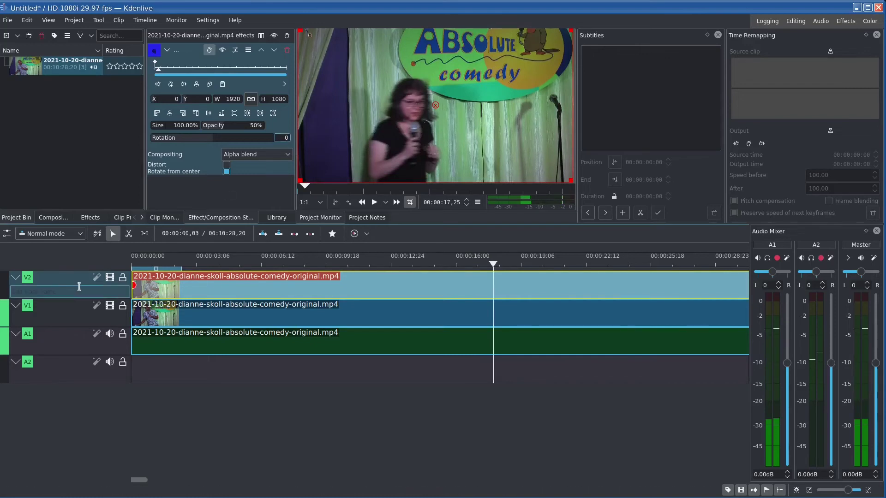
{"action": "left_click", "coordinate": [110, 278]}
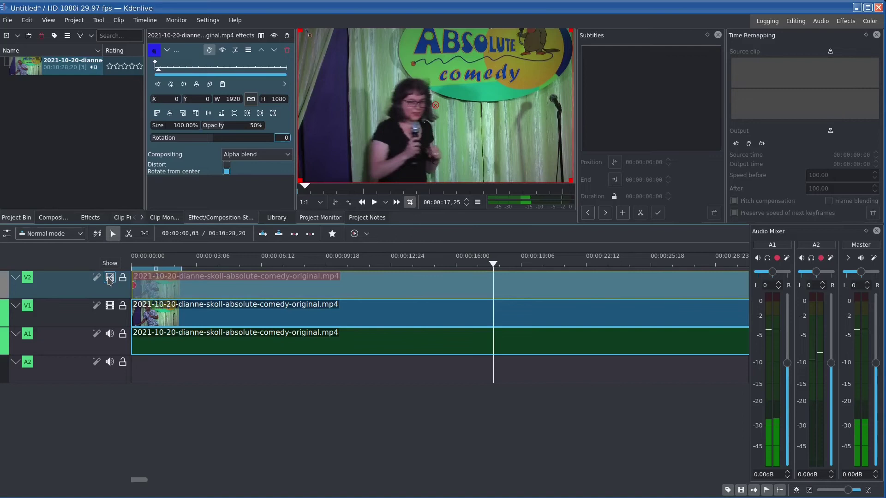
{"action": "left_click", "coordinate": [110, 278]}
{"action": "left_click", "coordinate": [110, 306]}
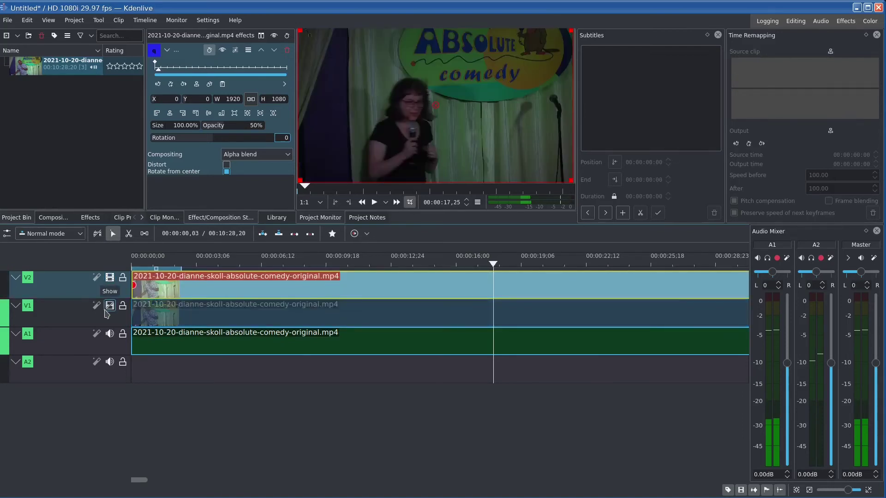
{"action": "left_click", "coordinate": [109, 307]}
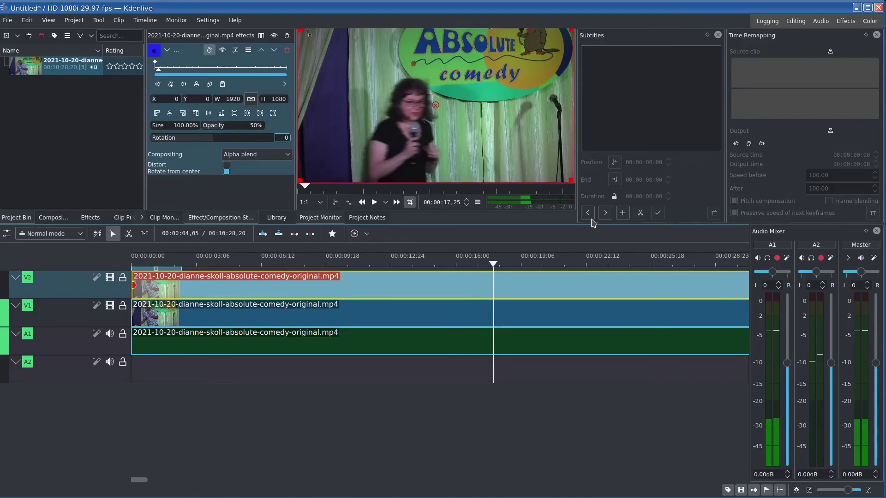
{"action": "left_click", "coordinate": [558, 265]}
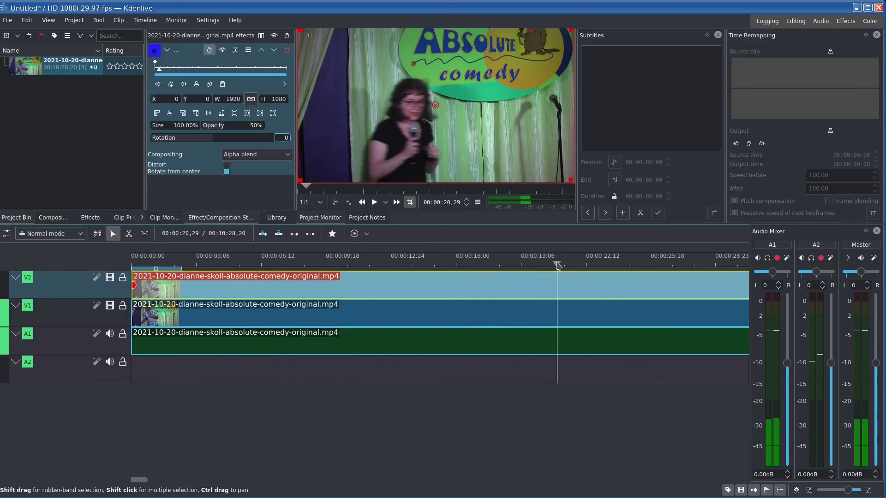